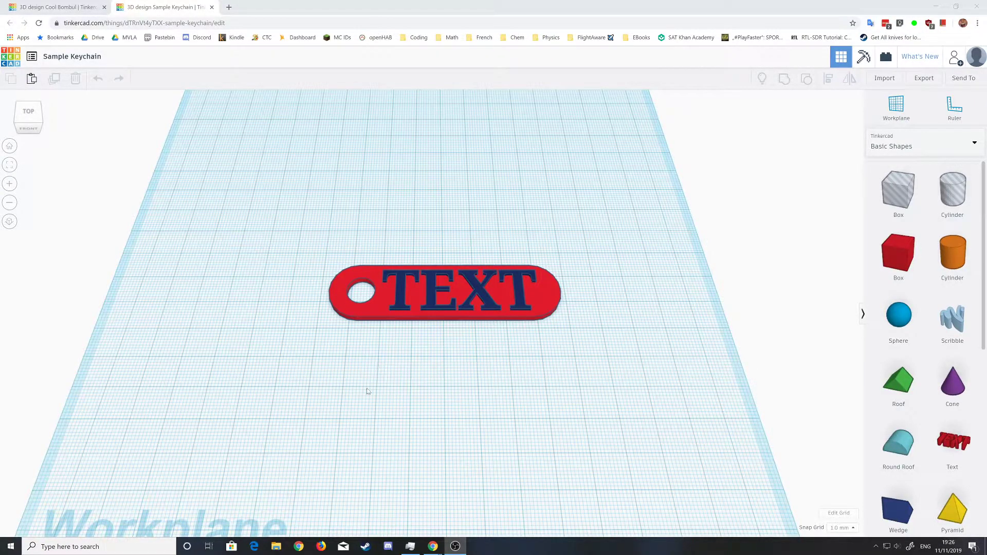
# View the sample keychain from a low front angle, then switch to the Cool Bombul design
pyautogui.moveTo(368, 392); pyautogui.dragTo(371, 365, button='right')
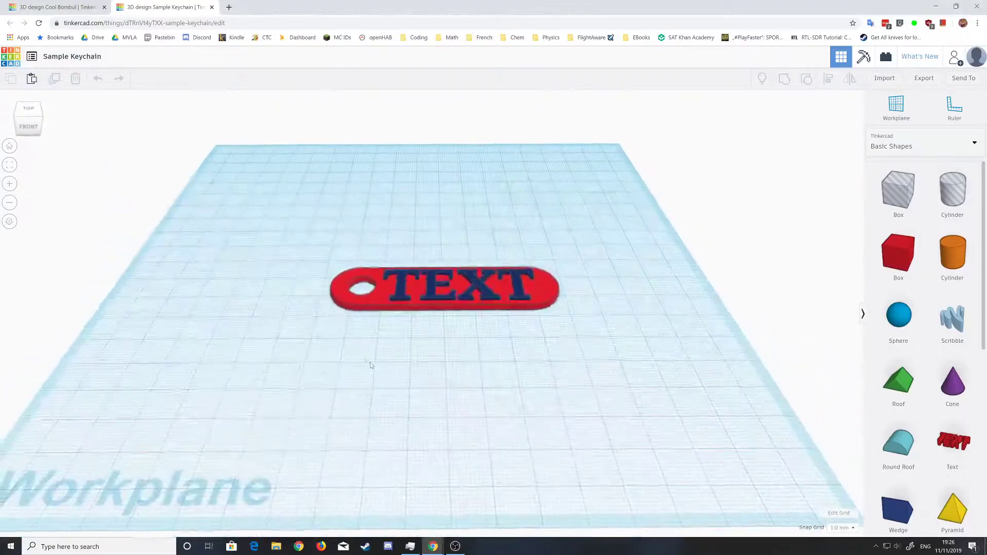
pyautogui.hotkey('ctrl', 'Tab')
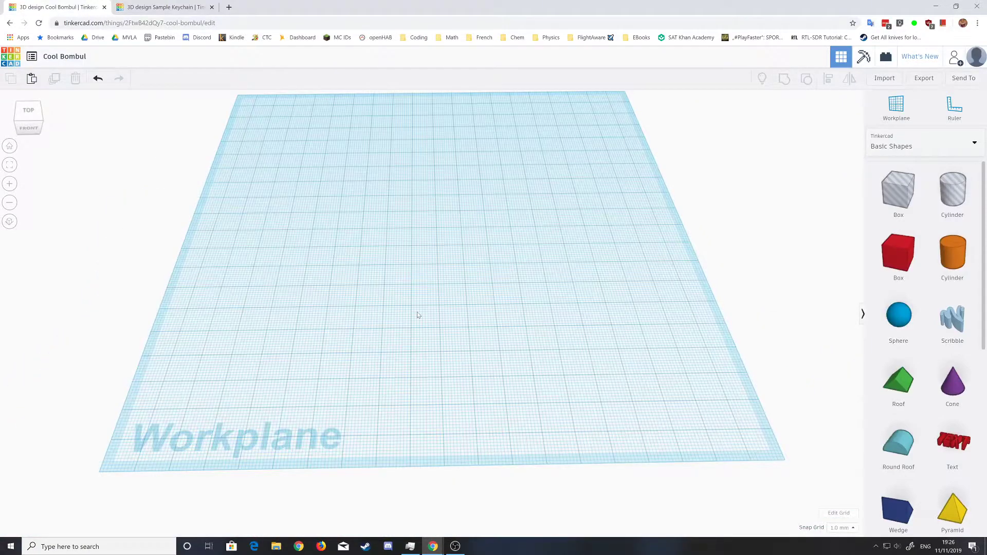
# Drag a red box onto the workplane as a flat bar 75 mm long
pyautogui.moveTo(905, 264); pyautogui.dragTo(614, 280)
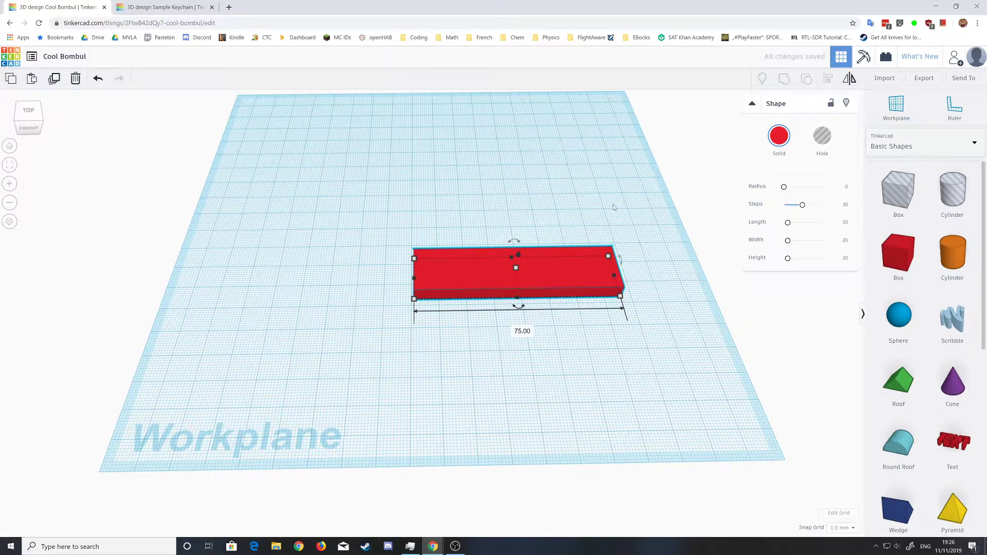
# Switch the shape library to Text and numbers and browse the letter pages
pyautogui.click(907, 144)
pyautogui.click(899, 190)
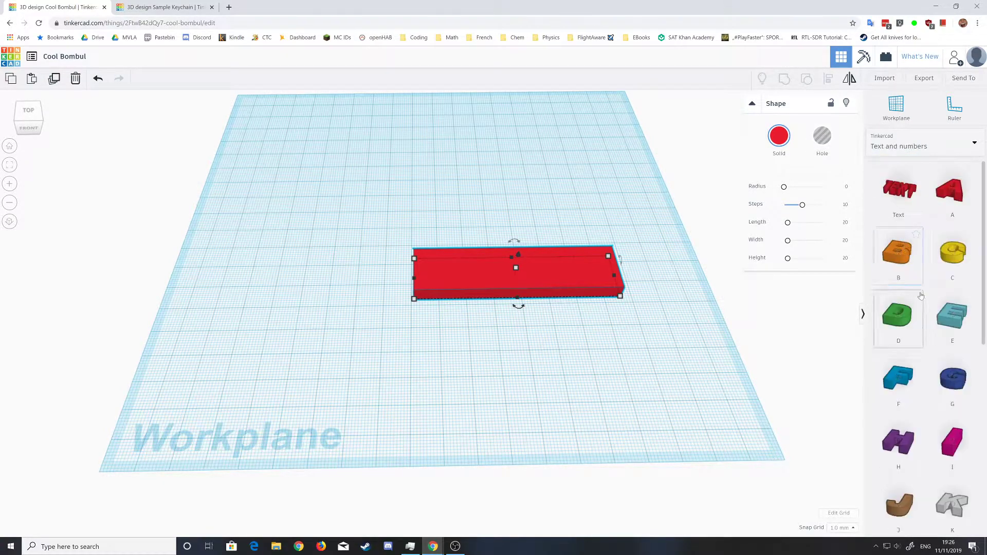
pyautogui.scroll(-7, 939, 219)
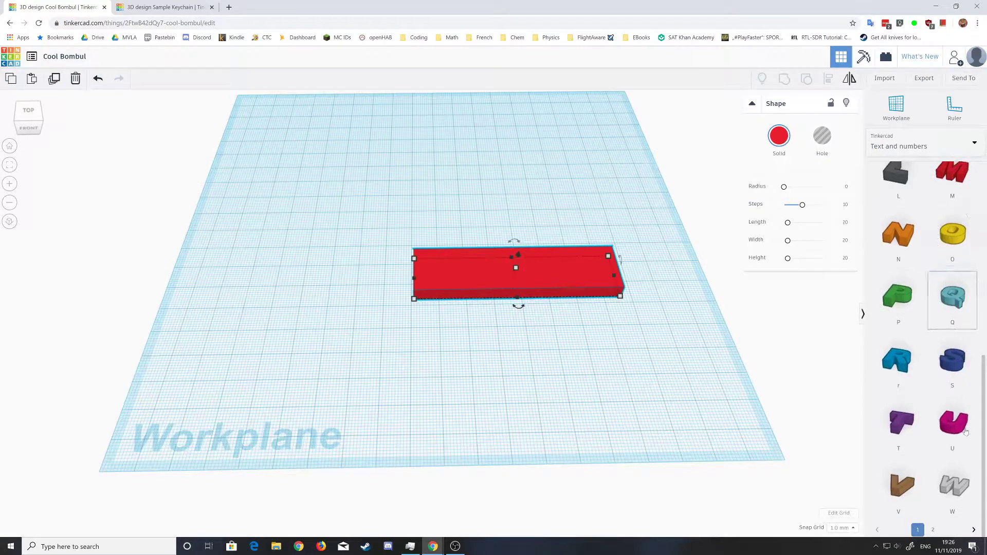
pyautogui.click(933, 532)
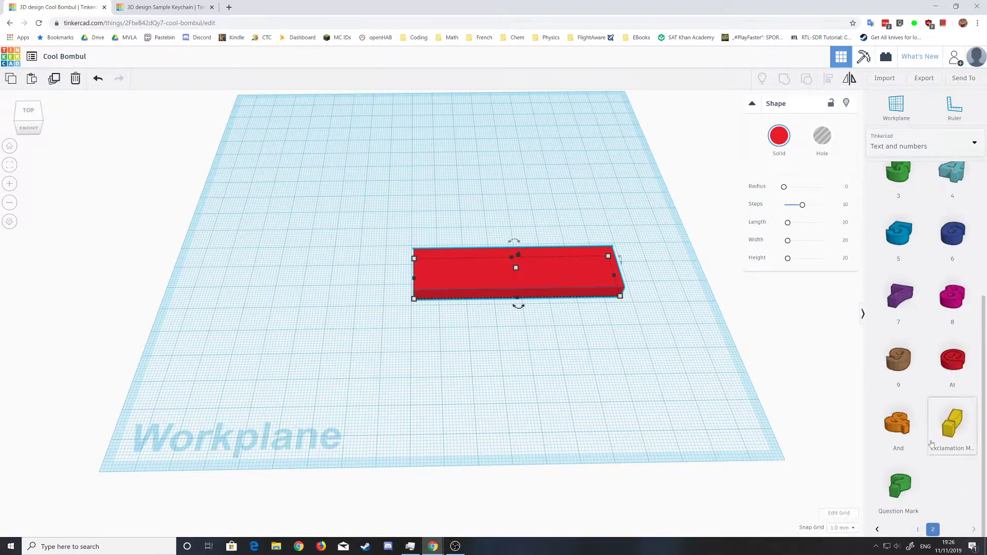
pyautogui.scroll(-4, 934, 414)
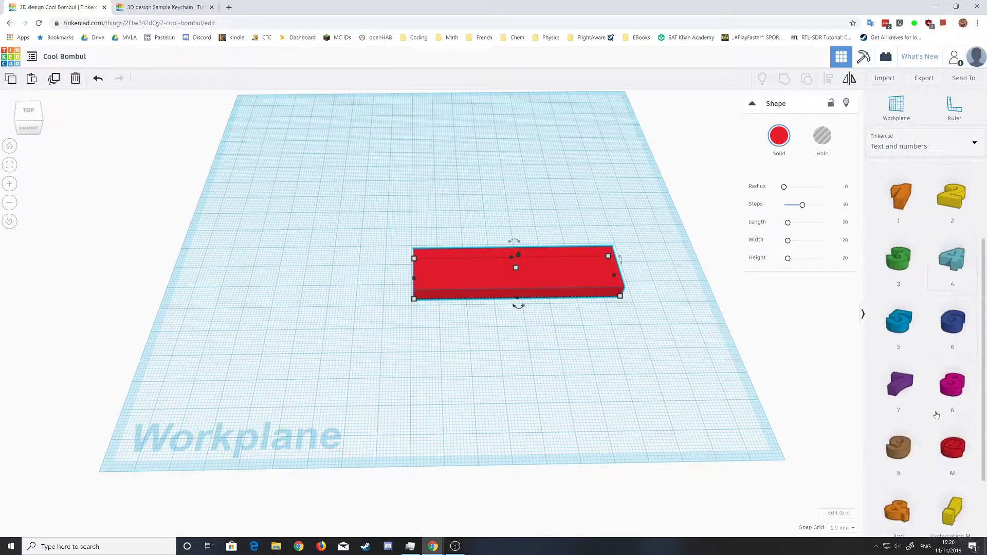
pyautogui.click(916, 529)
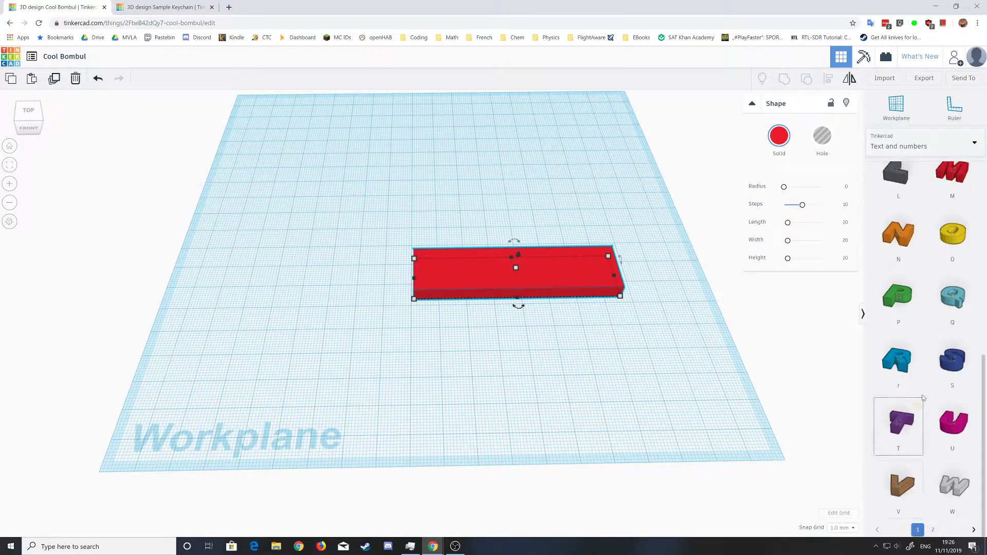
pyautogui.scroll(1, 923, 397)
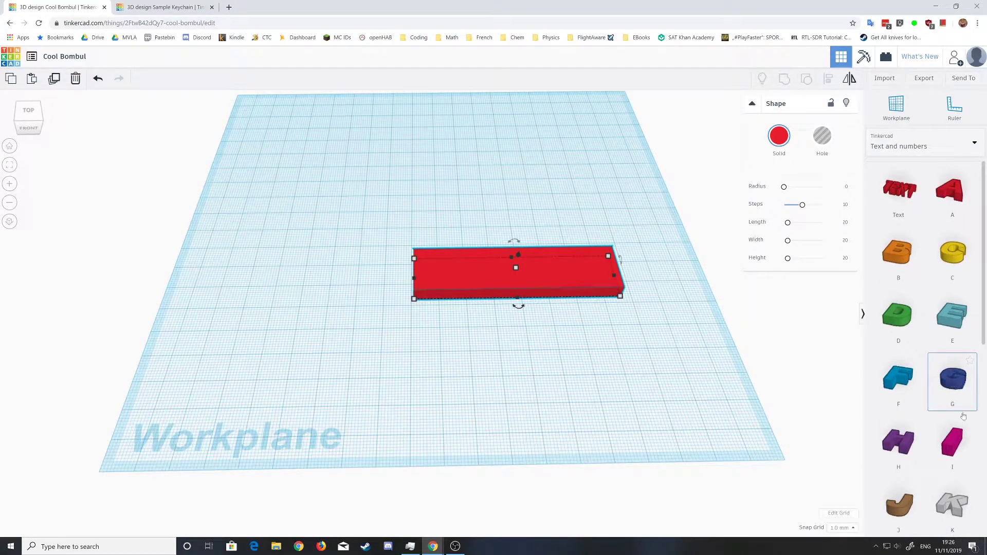
pyautogui.scroll(-7, 963, 416)
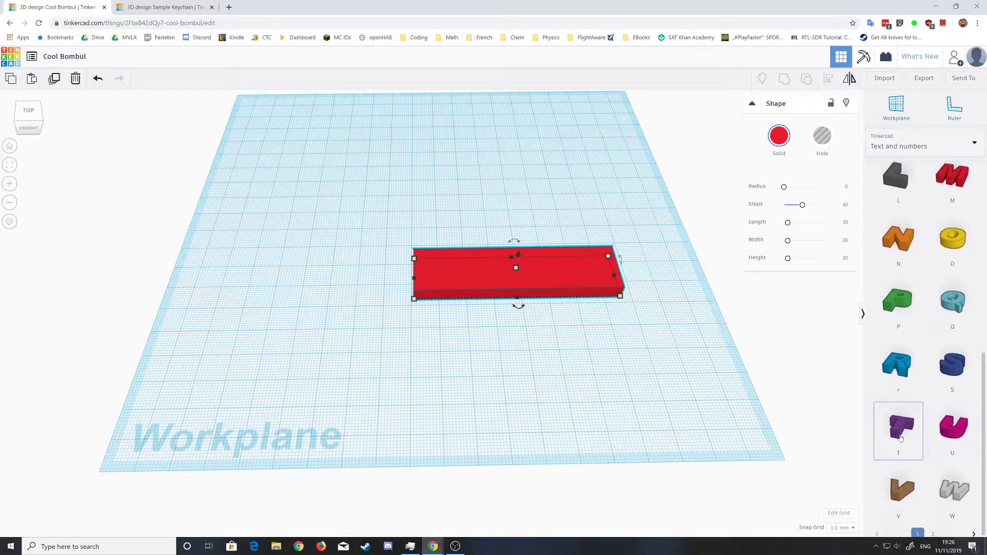
# Place the letters T, E, S and a second T on the workplane
pyautogui.moveTo(900, 437); pyautogui.dragTo(440, 210)
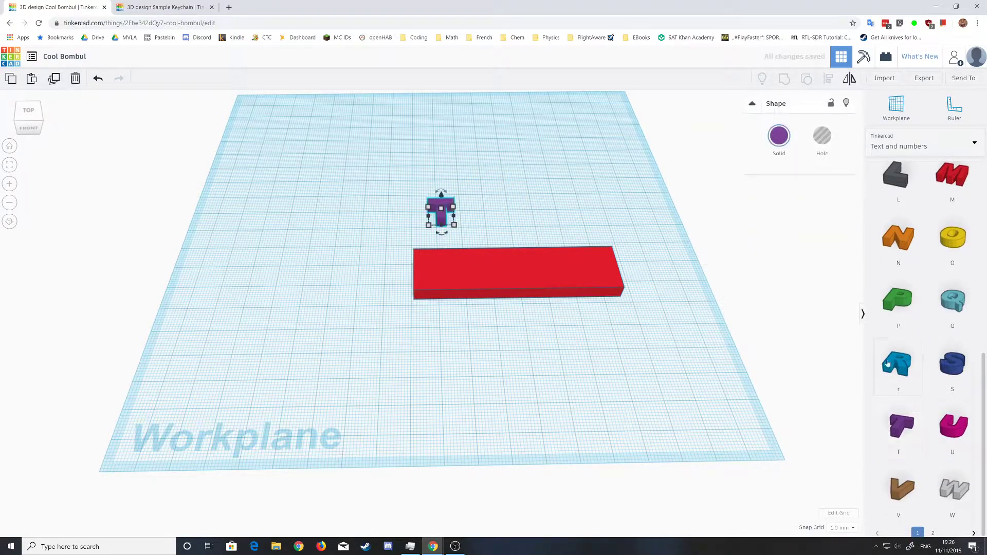
pyautogui.moveTo(952, 363); pyautogui.dragTo(524, 210)
pyautogui.scroll(1, 953, 348)
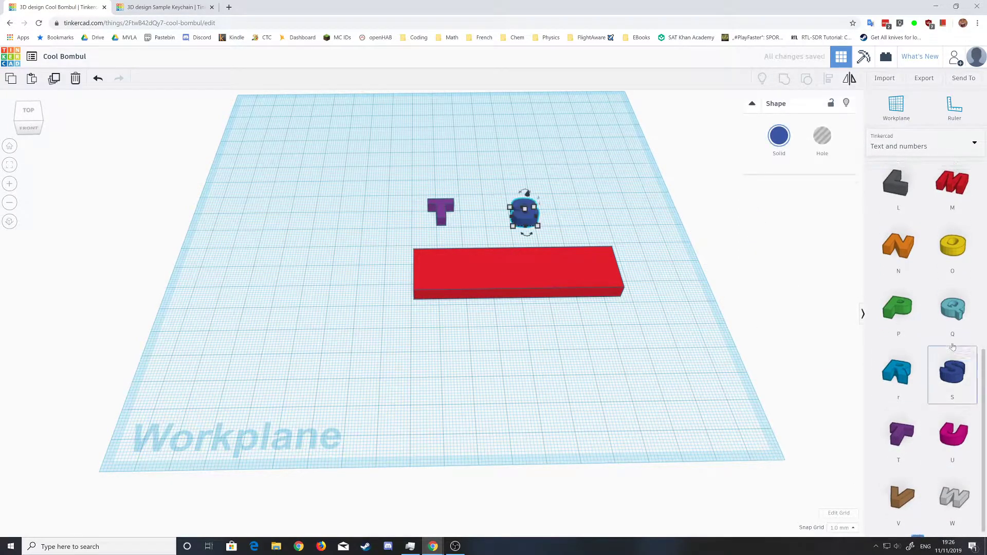
pyautogui.scroll(6, 952, 346)
pyautogui.moveTo(951, 316); pyautogui.dragTo(481, 210)
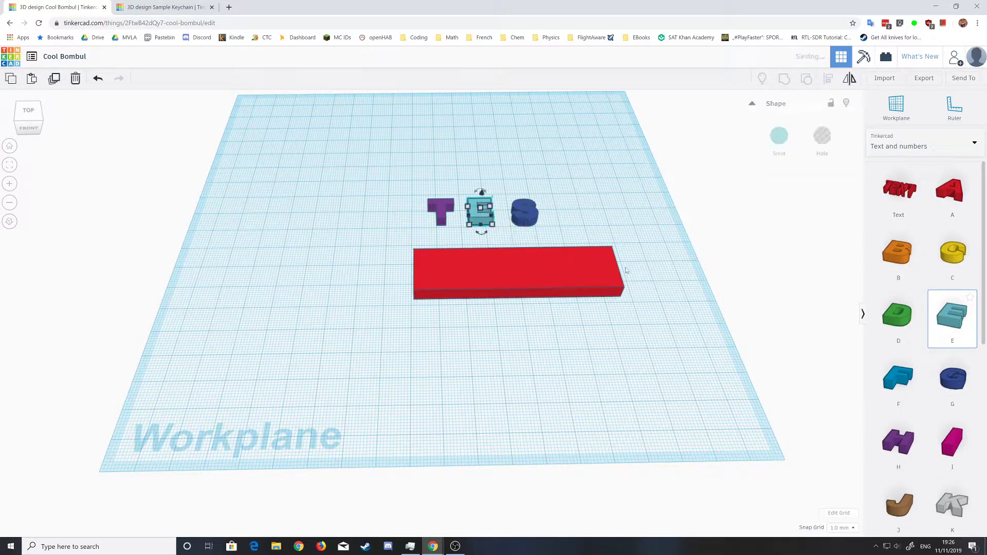
pyautogui.scroll(-6, 950, 334)
pyautogui.moveTo(899, 422); pyautogui.dragTo(564, 211)
pyautogui.moveTo(564, 211); pyautogui.dragTo(500, 297, button='right')
# Line up T, E, S, T side by side so they spell TEST
pyautogui.scroll(3, 617, 249)
pyautogui.moveTo(383, 234); pyautogui.dragTo(383, 240)
pyautogui.moveTo(452, 246); pyautogui.dragTo(434, 251)
pyautogui.moveTo(582, 253); pyautogui.dragTo(533, 253)
pyautogui.moveTo(649, 254); pyautogui.dragTo(583, 256)
# Group the four TEST letters into one purple object
pyautogui.click(472, 170)
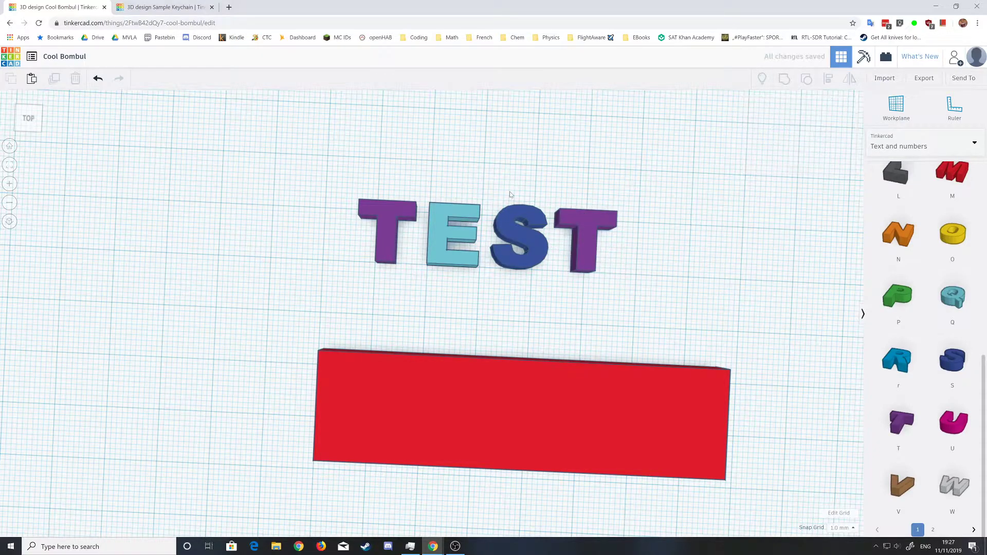
pyautogui.moveTo(279, 158); pyautogui.dragTo(687, 309)
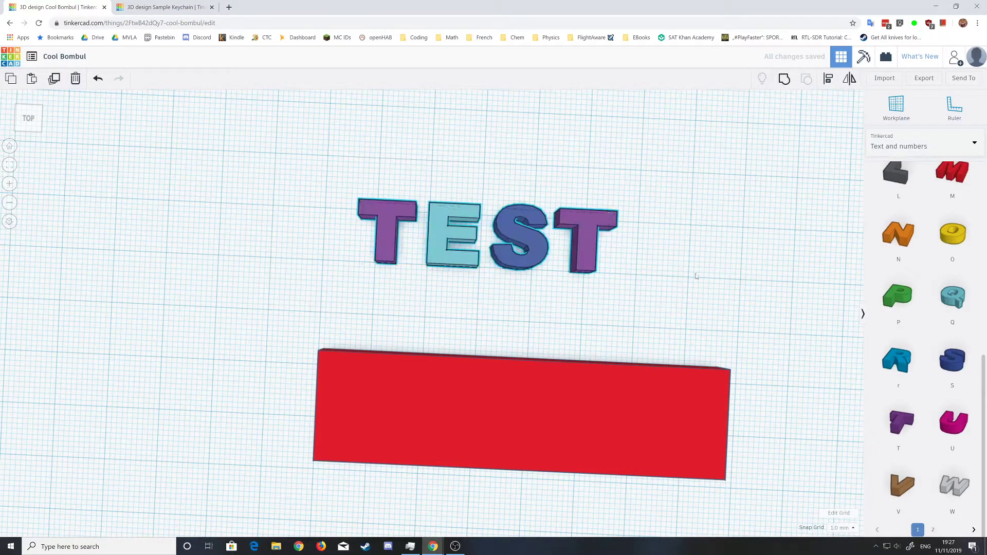
pyautogui.click(783, 79)
# Raise the TEST letters 3 mm and move them onto the red block
pyautogui.moveTo(670, 315); pyautogui.dragTo(674, 283, button='right')
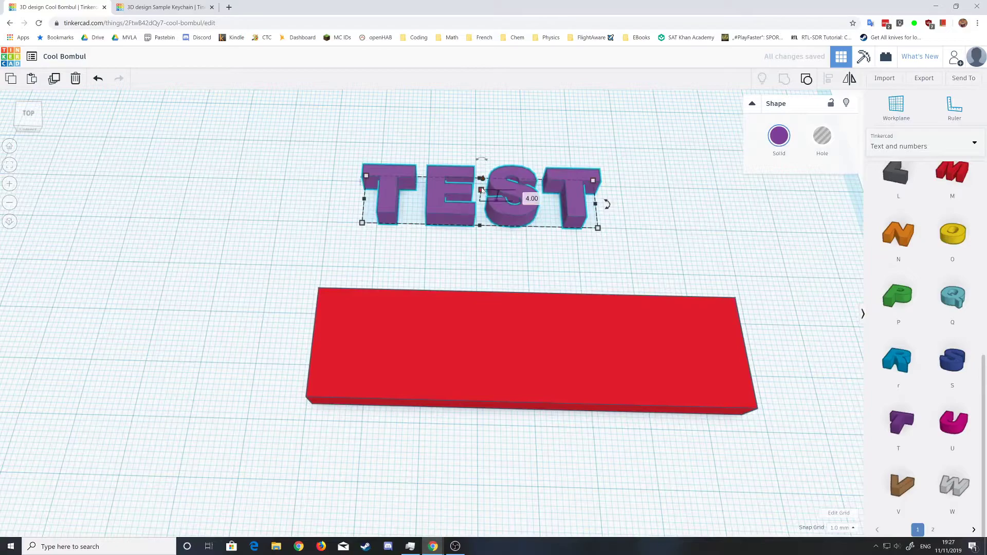
pyautogui.moveTo(481, 179); pyautogui.dragTo(489, 172)
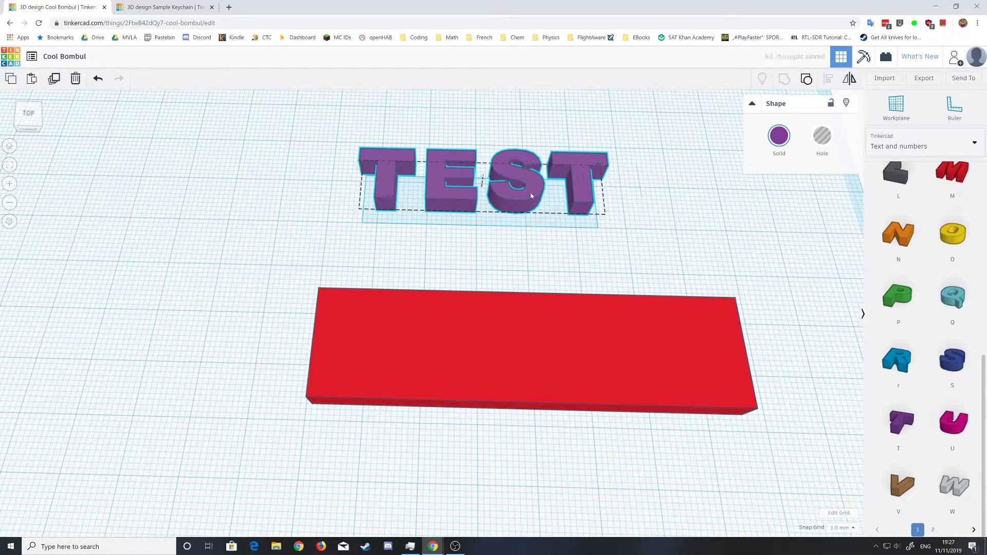
pyautogui.moveTo(523, 207); pyautogui.dragTo(637, 363)
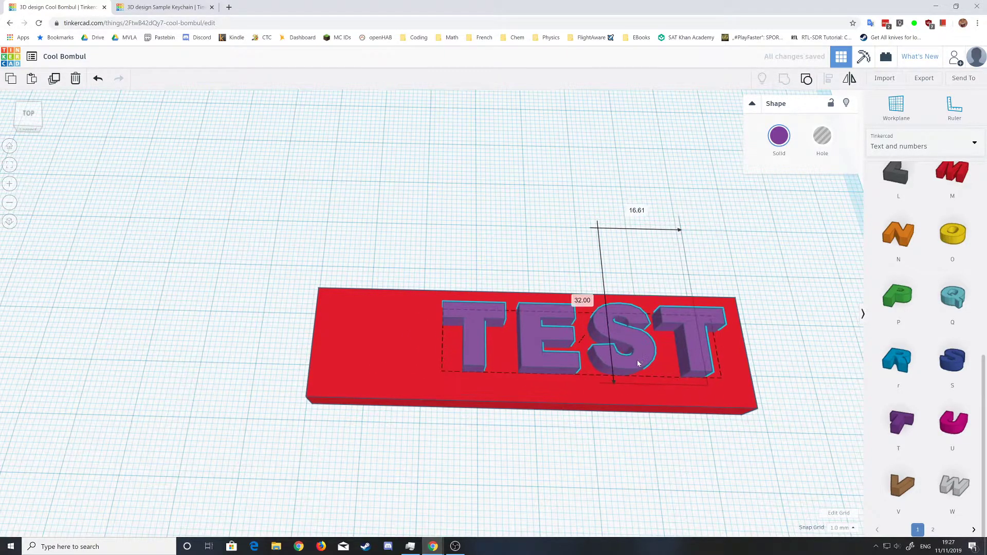
# From Basic Shapes, group a red box with a hole cylinder to cut a round hole
pyautogui.click(634, 282)
pyautogui.scroll(-5, 660, 262)
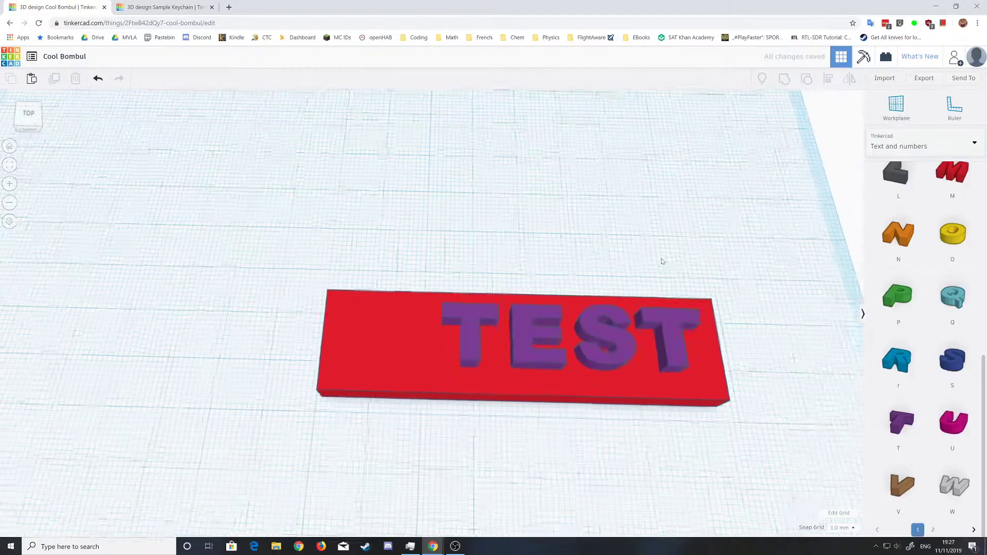
pyautogui.click(895, 147)
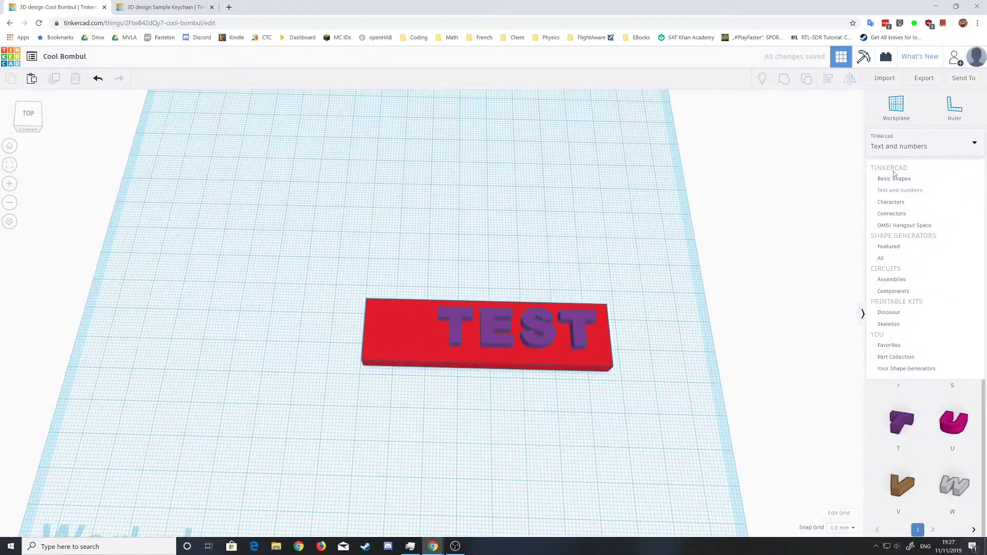
pyautogui.click(888, 180)
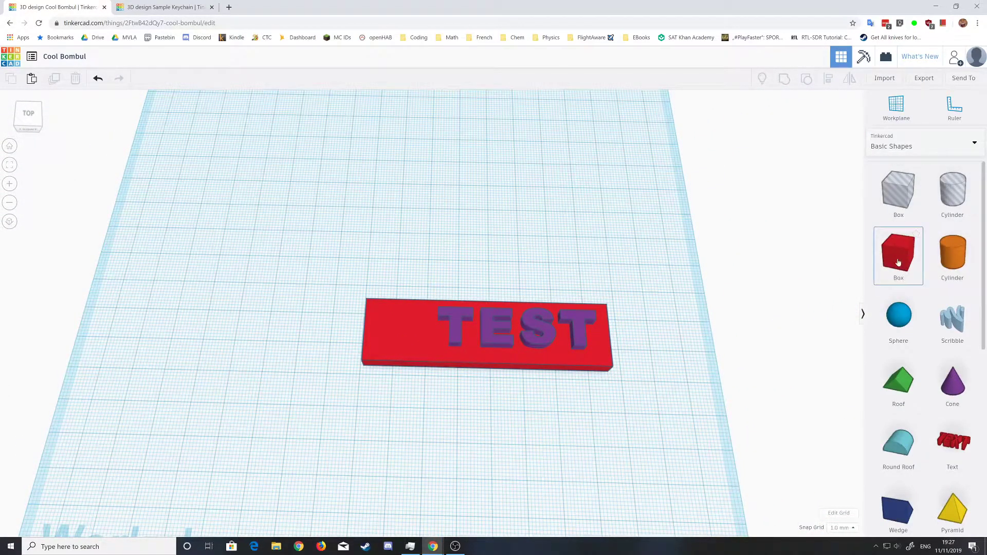
pyautogui.moveTo(902, 259); pyautogui.dragTo(510, 239)
pyautogui.moveTo(795, 199); pyautogui.dragTo(508, 242)
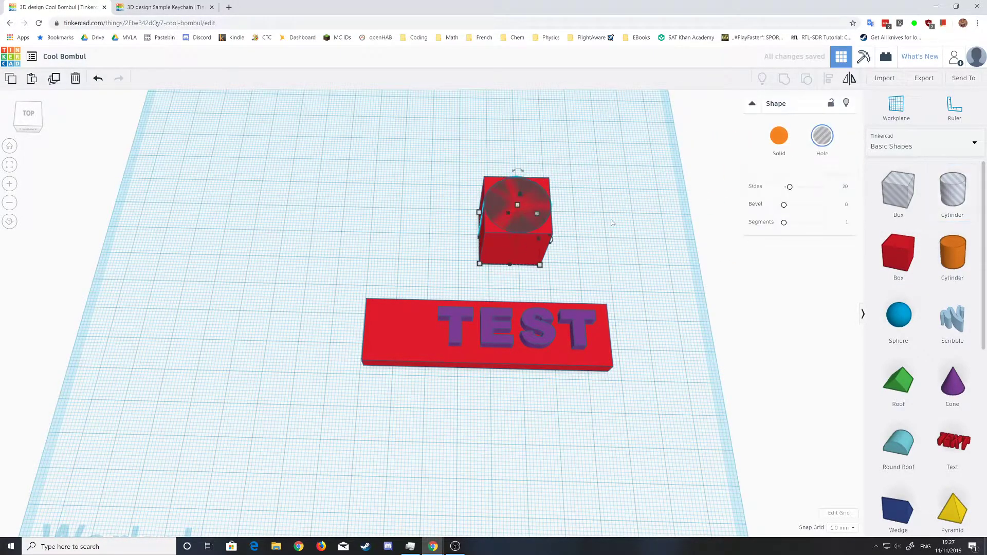
pyautogui.moveTo(403, 150); pyautogui.dragTo(598, 264)
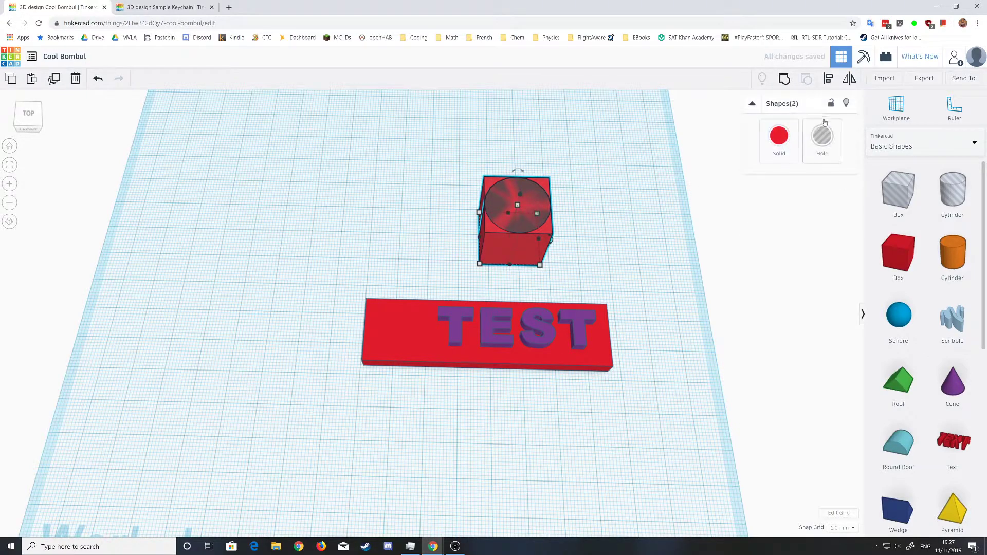
pyautogui.hotkey('ctrl', 'g')
pyautogui.click(751, 269)
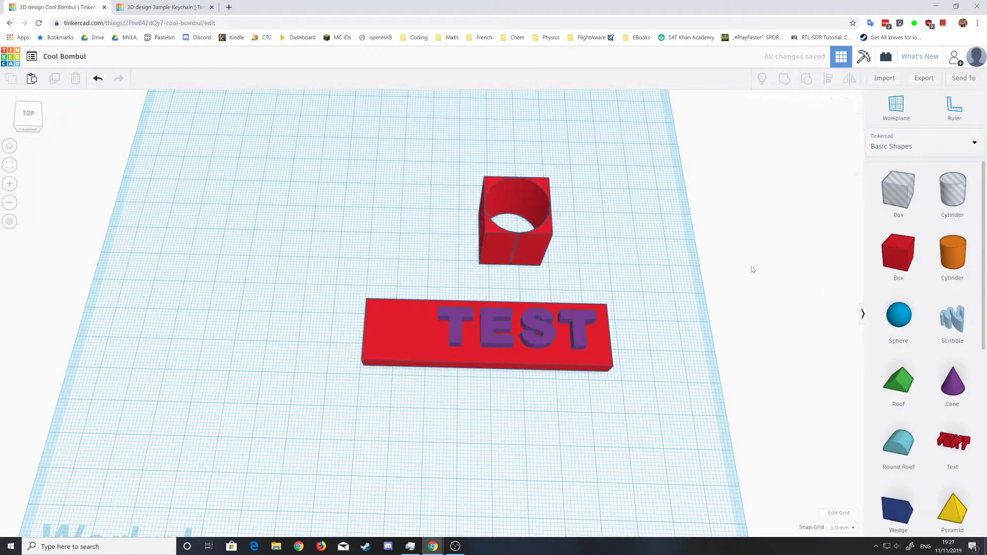
# Trim the holed box with a hole box and move the piece toward the TEST plate
pyautogui.moveTo(907, 178); pyautogui.dragTo(539, 242)
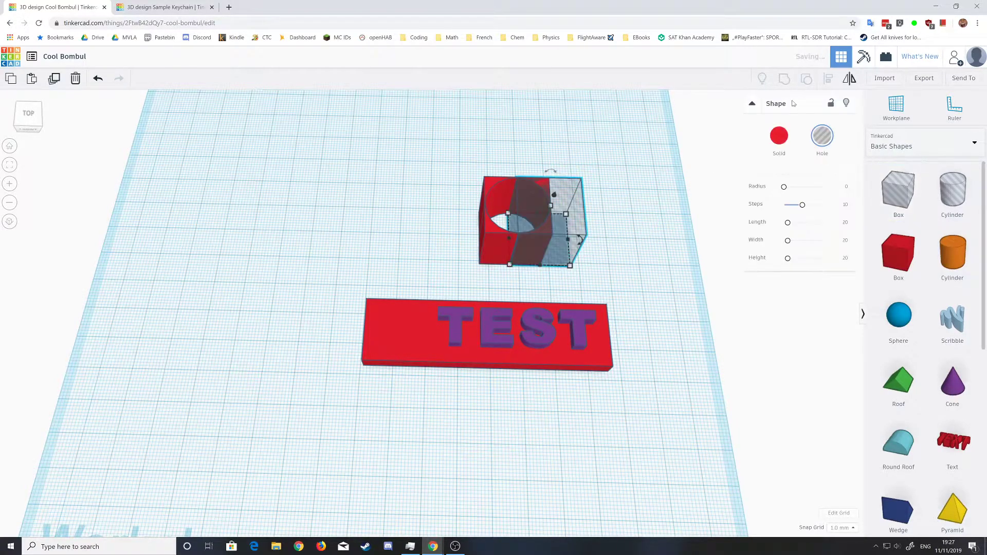
pyautogui.click(458, 167)
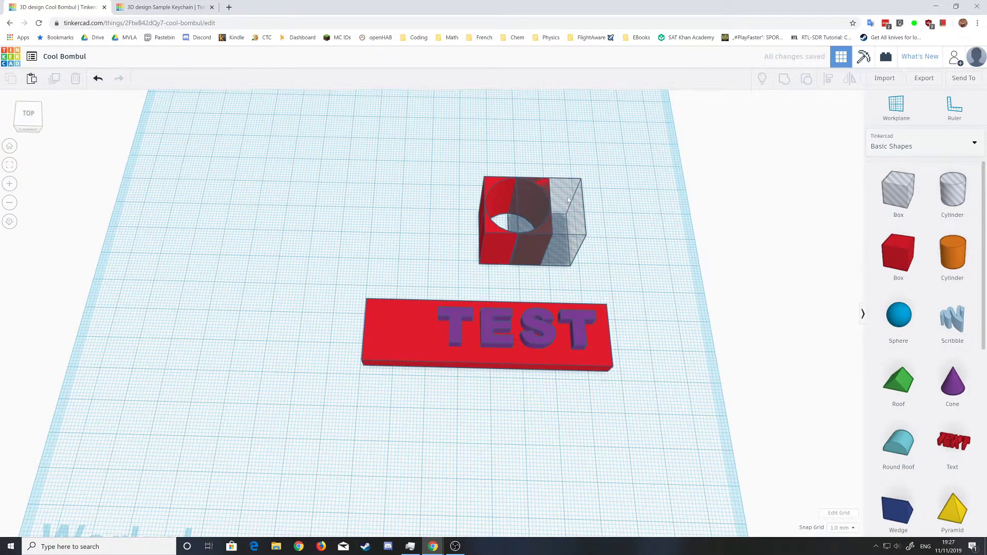
pyautogui.moveTo(439, 170); pyautogui.dragTo(614, 250)
pyautogui.hotkey('ctrl', 'g')
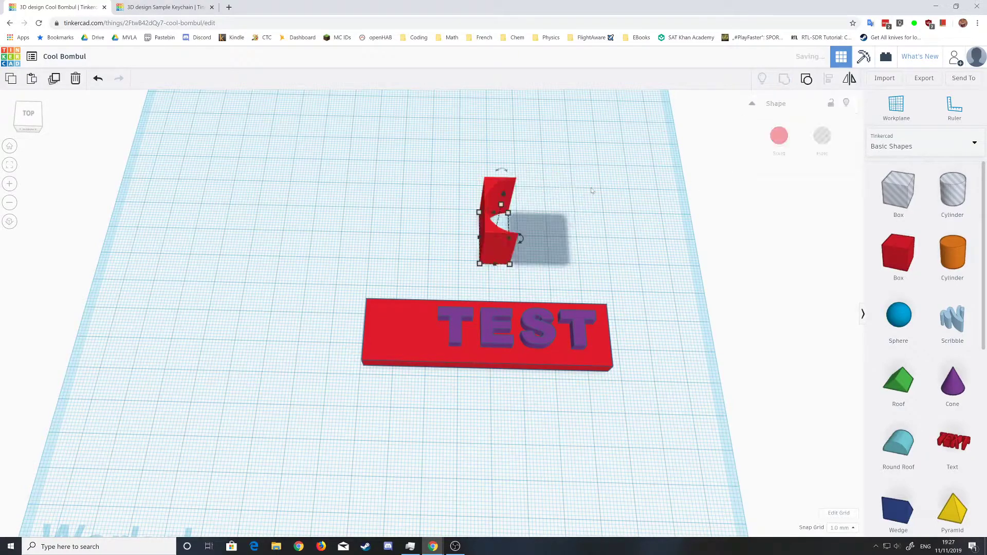
pyautogui.click(517, 209)
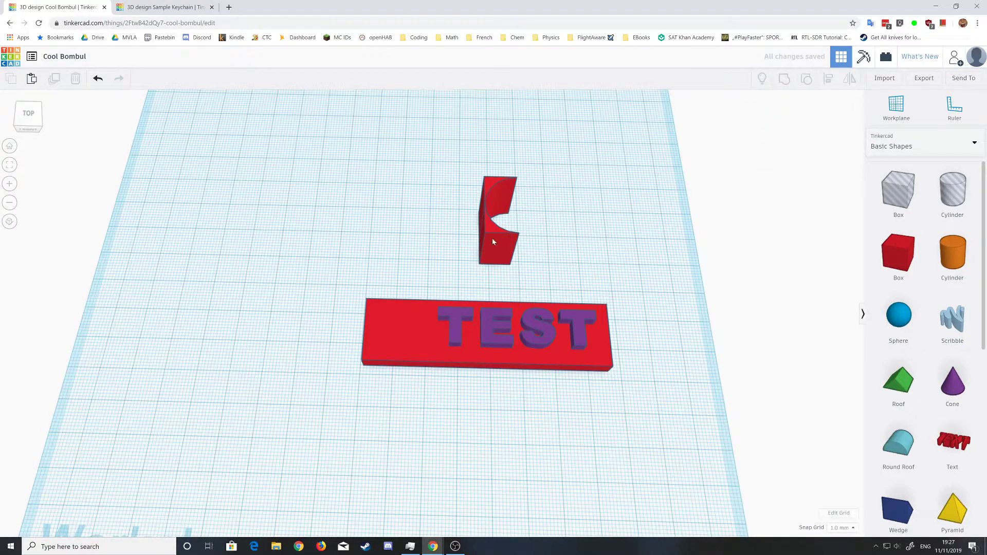
pyautogui.moveTo(490, 253); pyautogui.dragTo(346, 250)
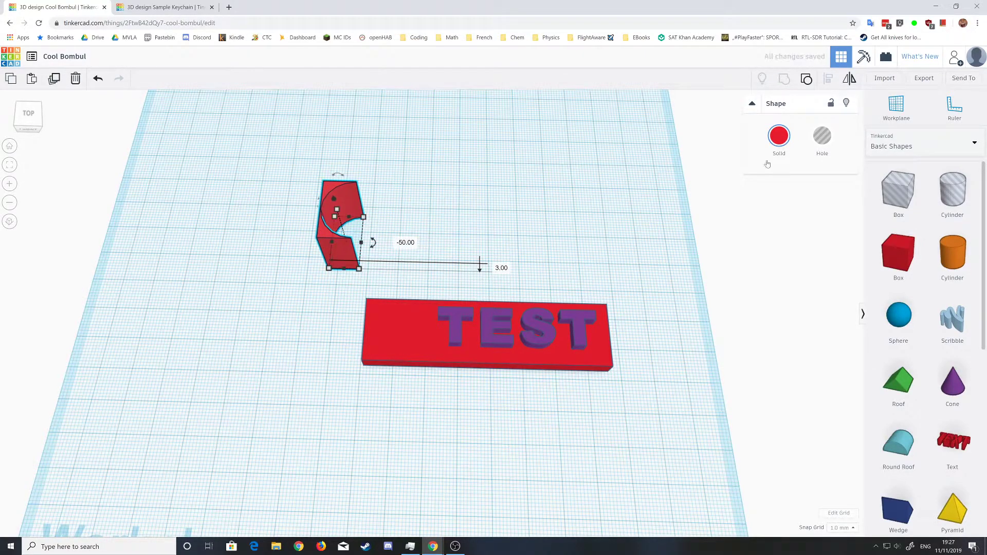
# Make the curved corner shape a hole and rotate it 180° over the right end
pyautogui.click(822, 135)
pyautogui.click(383, 190)
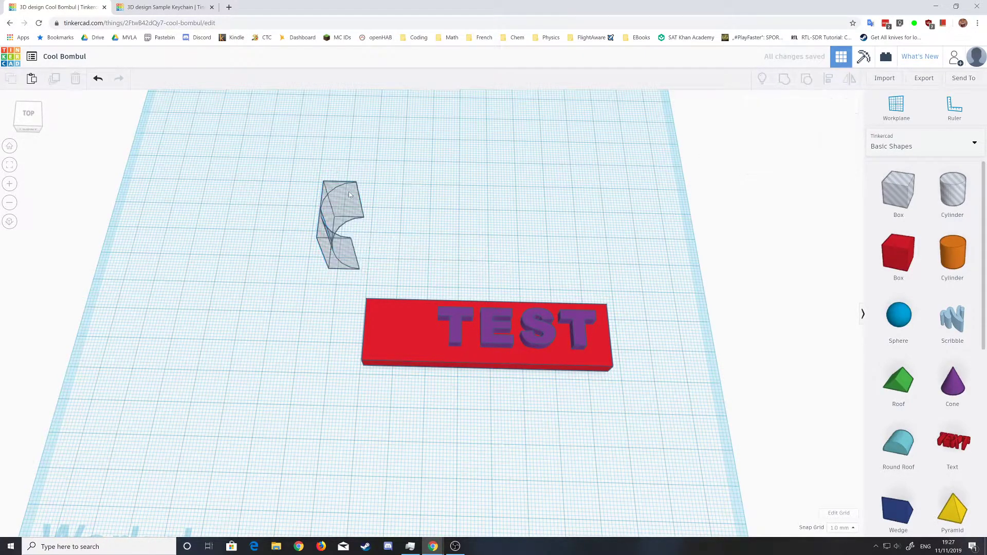
pyautogui.click(347, 194)
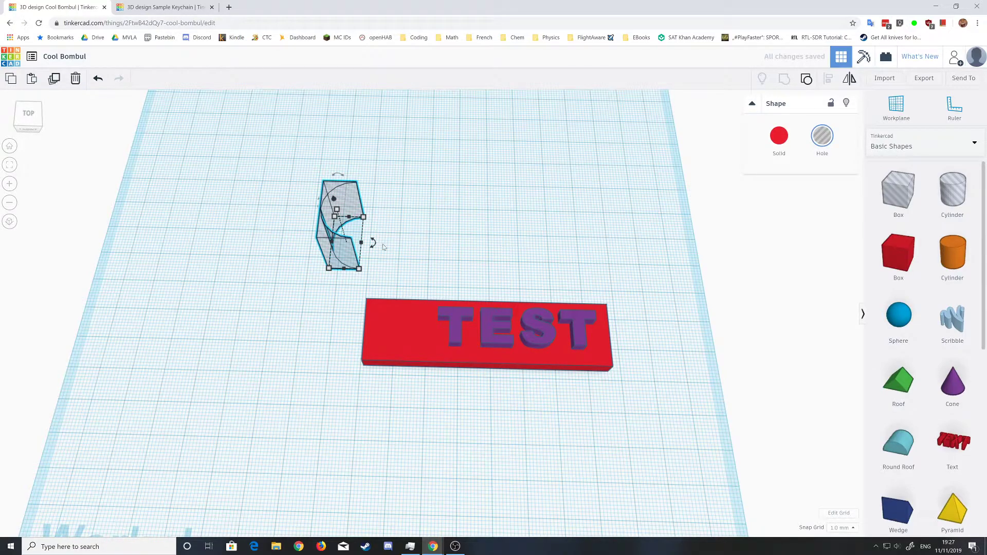
pyautogui.moveTo(373, 243); pyautogui.dragTo(648, 359)
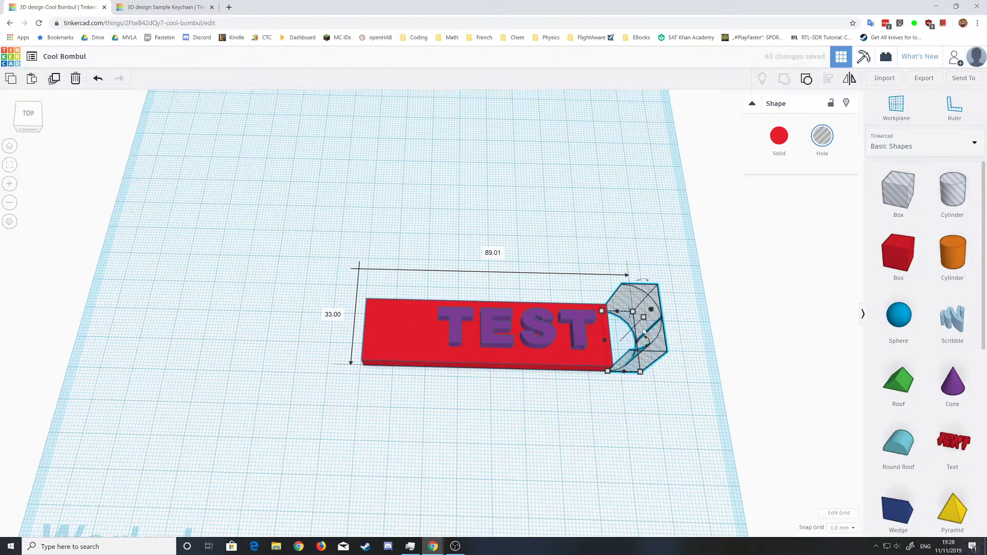
# Copy the curved hole to the block's left end and rotate the copy 150°
pyautogui.press('Right')
pyautogui.press('Right')
pyautogui.press('Right')
pyautogui.press('Right')
pyautogui.press('Right')
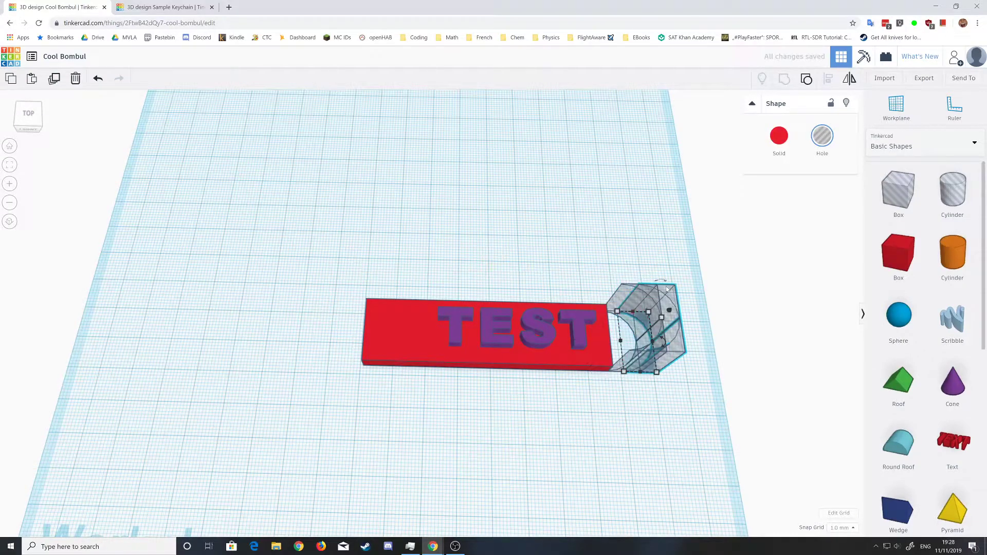
pyautogui.keyDown('alt'); pyautogui.moveTo(672, 294); pyautogui.dragTo(348, 287); pyautogui.keyUp('alt')
pyautogui.moveTo(356, 336); pyautogui.dragTo(292, 340)
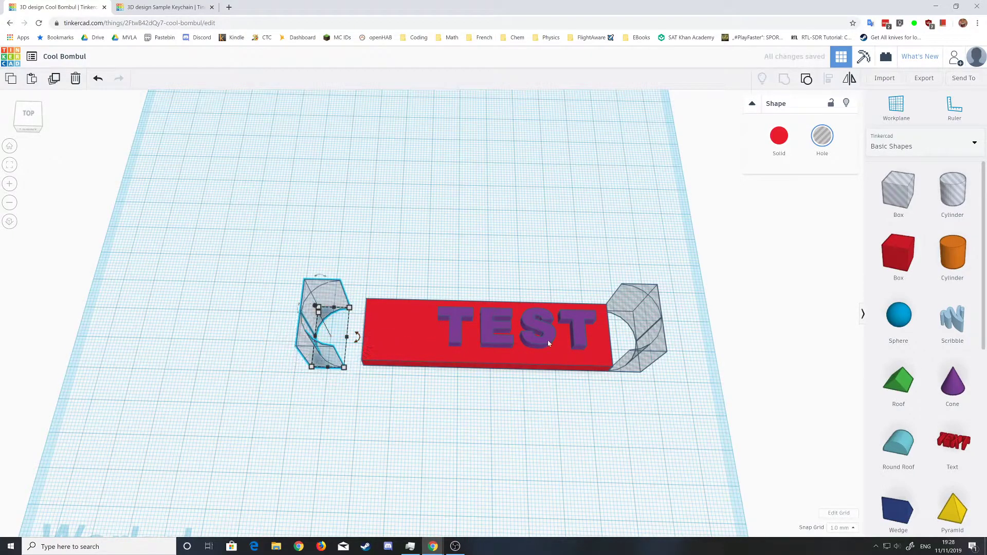
# Move the right and left curved holes onto their ends of the red block
pyautogui.moveTo(641, 351); pyautogui.dragTo(604, 358)
pyautogui.click(682, 403)
pyautogui.moveTo(682, 403); pyautogui.dragTo(591, 350, button='right')
pyautogui.moveTo(321, 329); pyautogui.dragTo(371, 329)
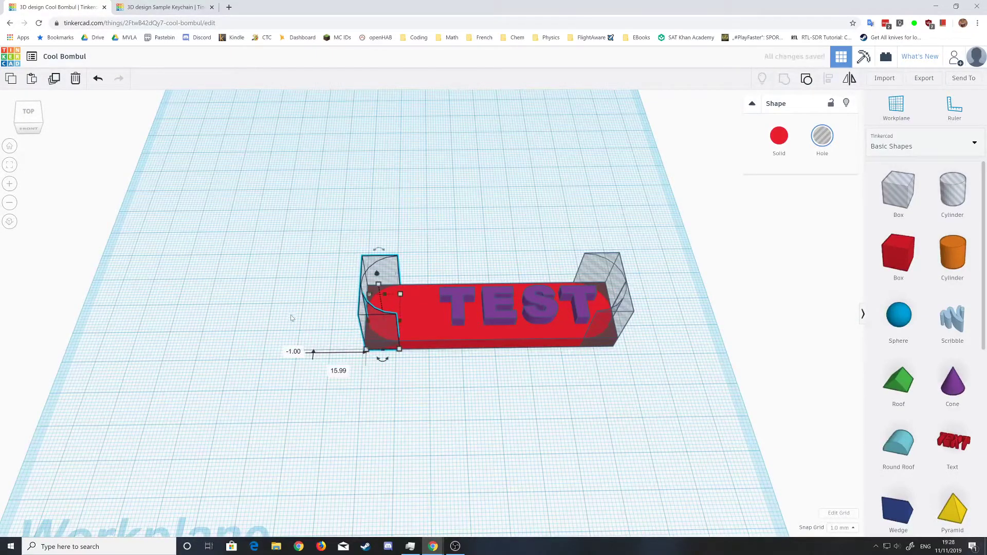
pyautogui.click(285, 341)
pyautogui.moveTo(324, 389); pyautogui.dragTo(822, 257, button='right')
# Add a 10 × 10 mm hole cylinder at the left end and nudge the left curved hole right
pyautogui.moveTo(951, 208); pyautogui.dragTo(396, 349)
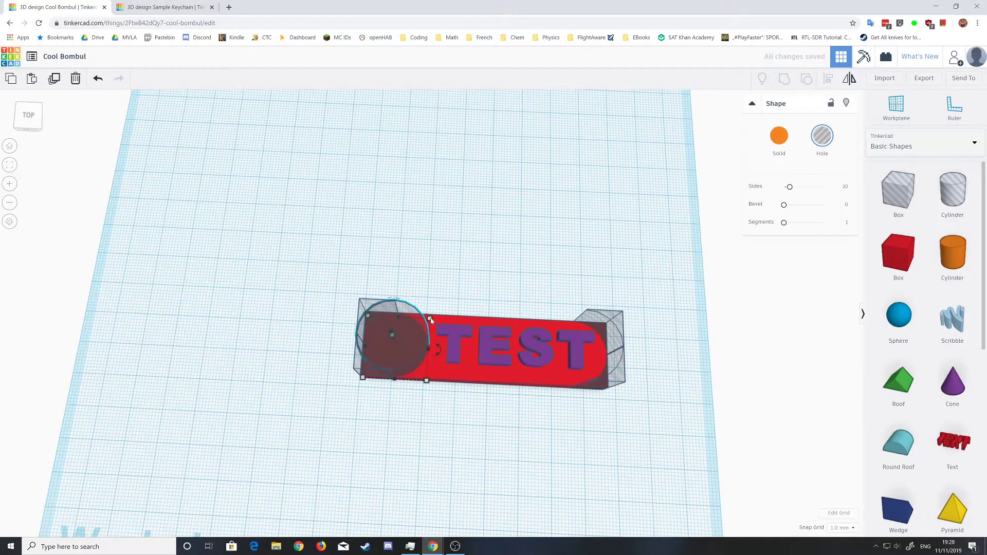
pyautogui.moveTo(430, 319); pyautogui.dragTo(416, 342)
pyautogui.click(383, 314)
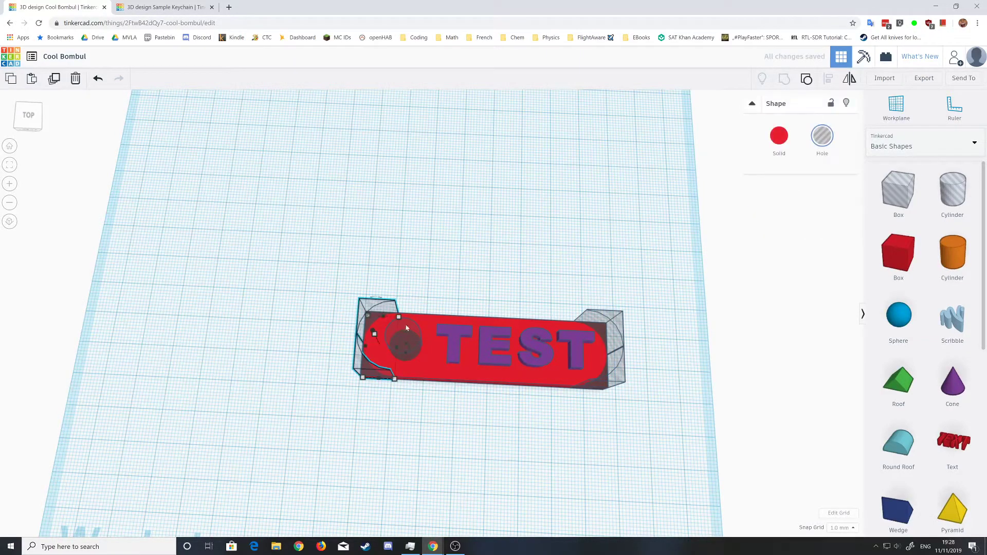
pyautogui.press('Right')
pyautogui.press('Right')
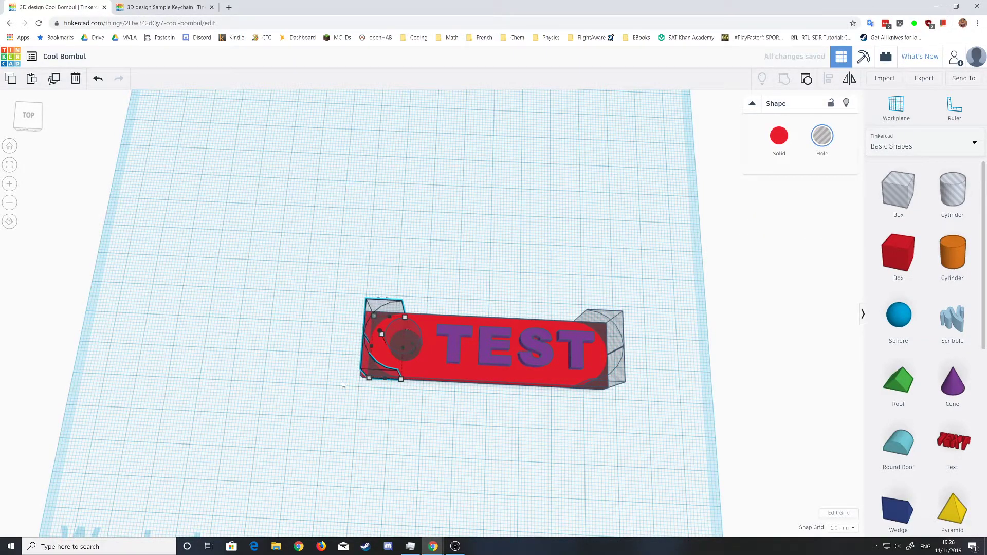
pyautogui.click(326, 403)
# Shorten the red base from 75 to 73
pyautogui.moveTo(338, 425); pyautogui.dragTo(401, 366, button='right')
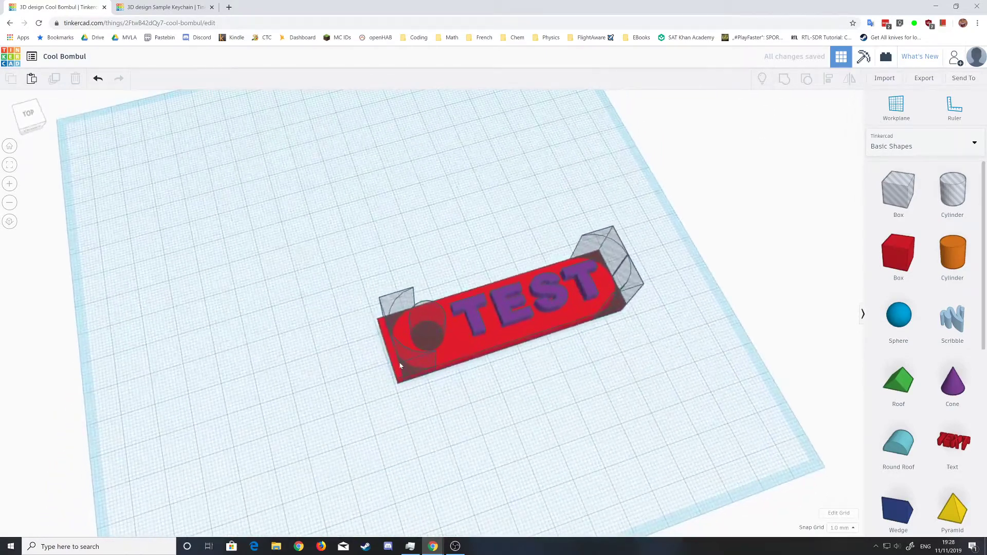
pyautogui.click(392, 357)
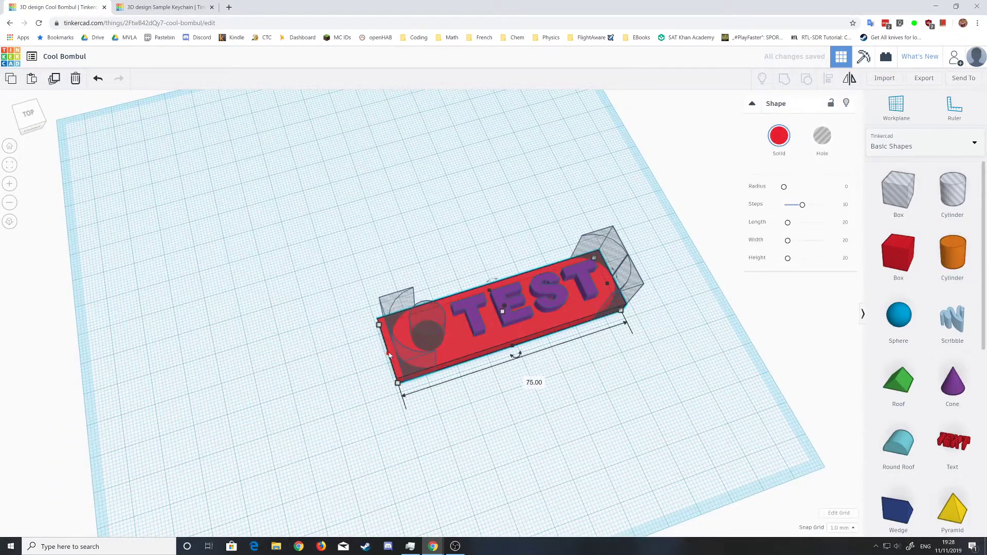
pyautogui.moveTo(392, 355); pyautogui.dragTo(394, 353)
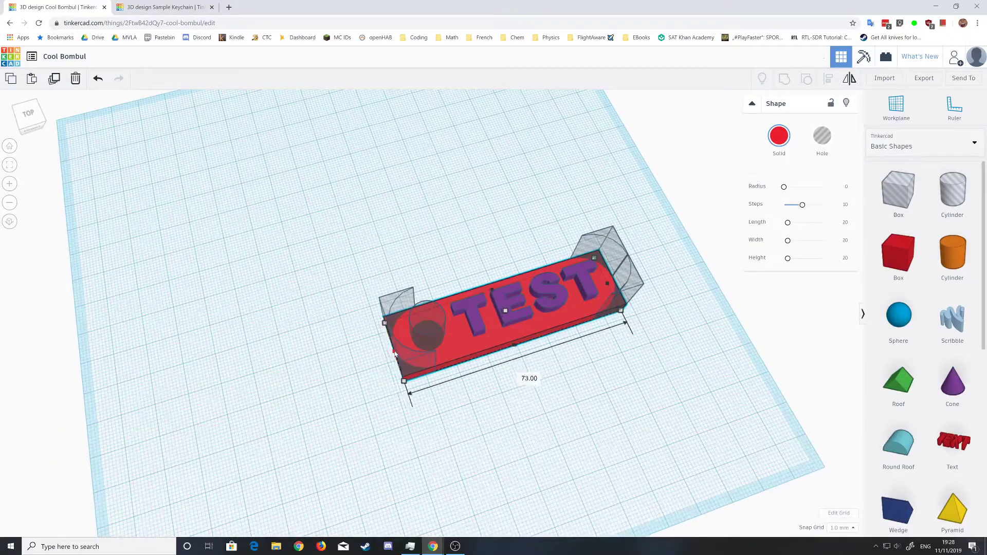
pyautogui.click(325, 392)
# Group the base with both left-end holes to cut the rounded end and keyring hole
pyautogui.moveTo(536, 464); pyautogui.dragTo(348, 257, button='right')
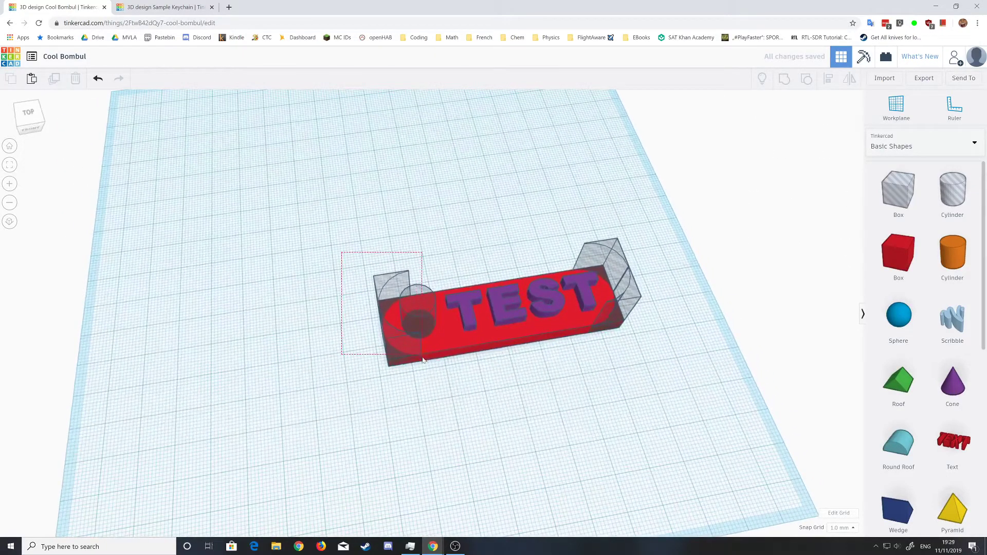
pyautogui.moveTo(422, 359); pyautogui.dragTo(475, 325)
pyautogui.click(785, 79)
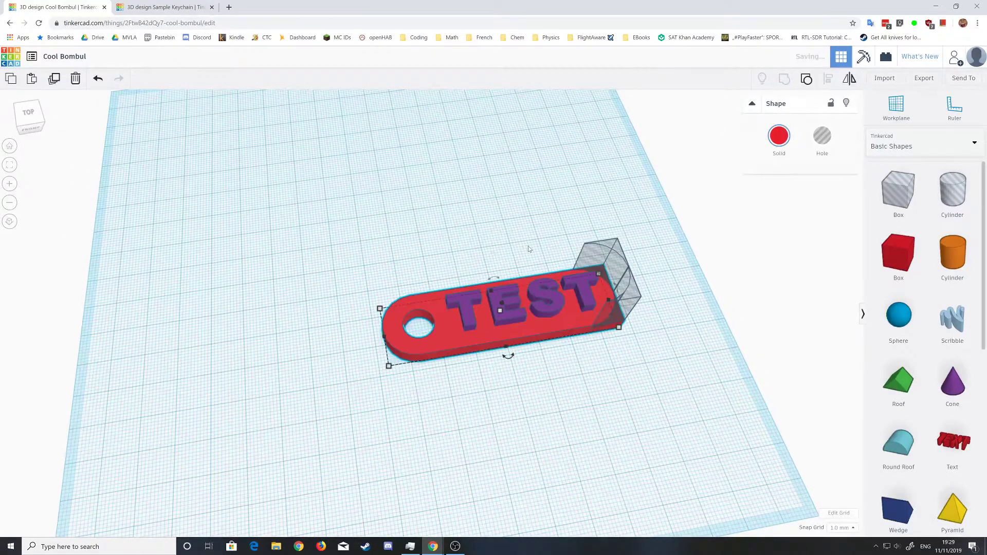
# Group the right-end curved hole into the keychain to round that end
pyautogui.click(700, 382)
pyautogui.moveTo(643, 376); pyautogui.dragTo(595, 393, button='right')
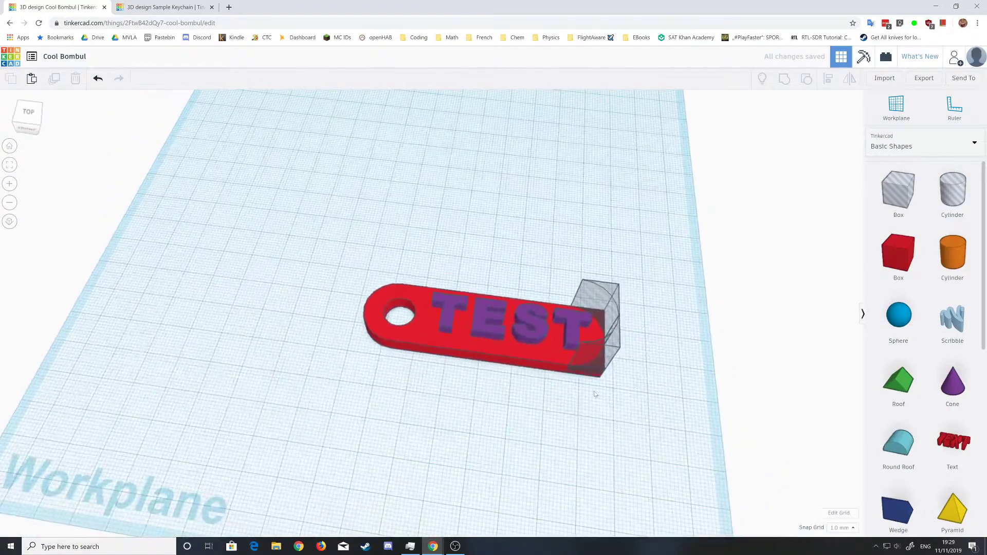
pyautogui.moveTo(616, 357); pyautogui.dragTo(619, 355)
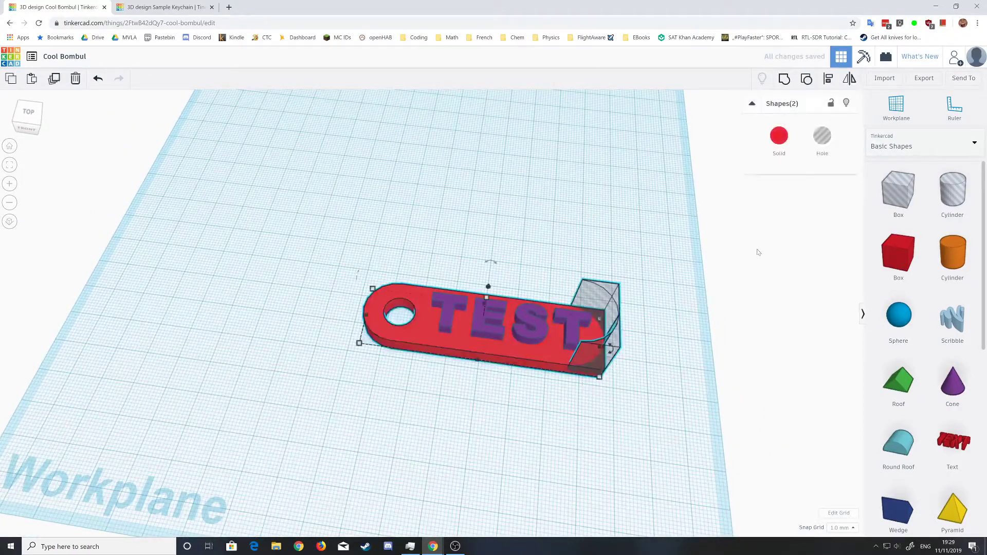
pyautogui.click(784, 80)
pyautogui.click(620, 410)
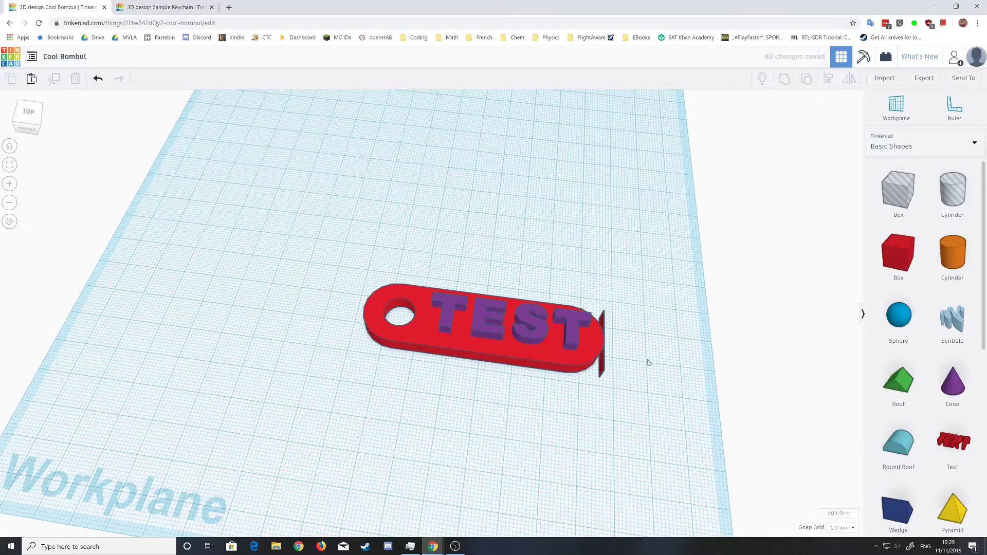
# Undo the right-end merge and set the snap grid to 0.1 mm
pyautogui.hotkey('ctrl', 'z')
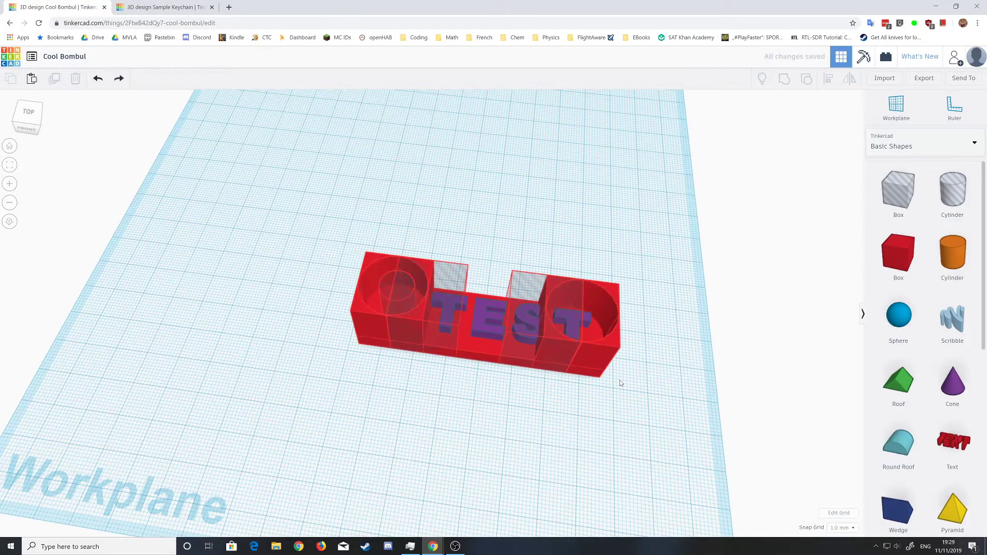
pyautogui.click(603, 365)
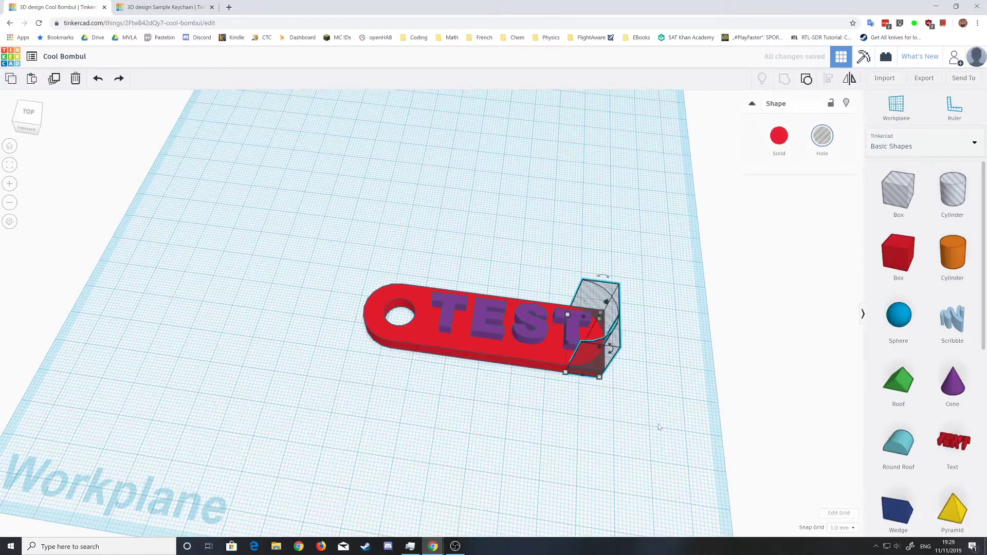
pyautogui.click(841, 528)
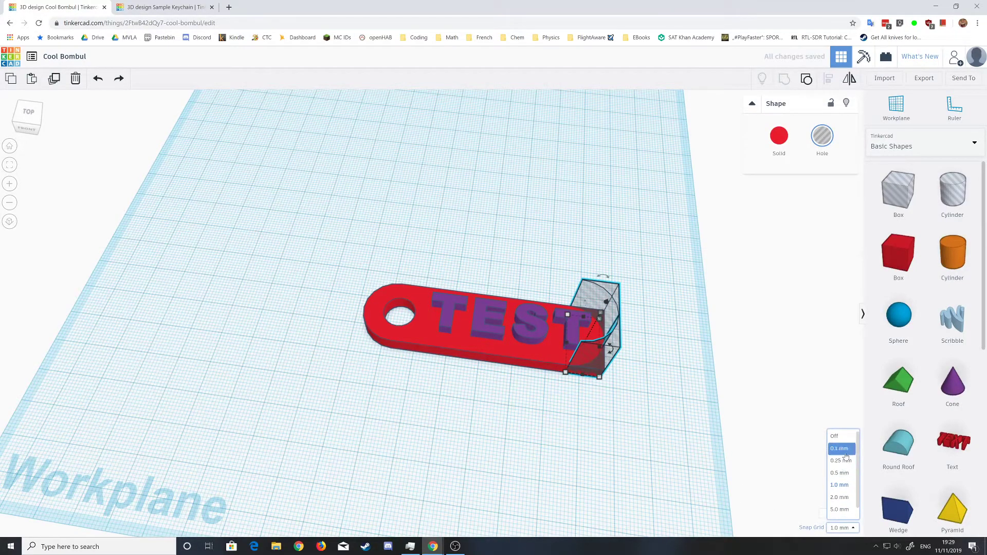
pyautogui.click(837, 517)
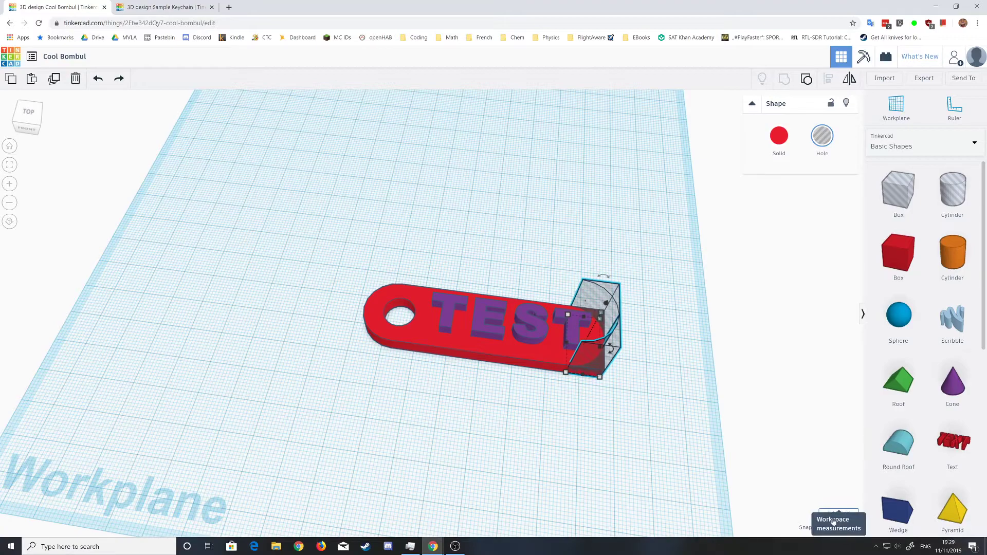
pyautogui.click(653, 410)
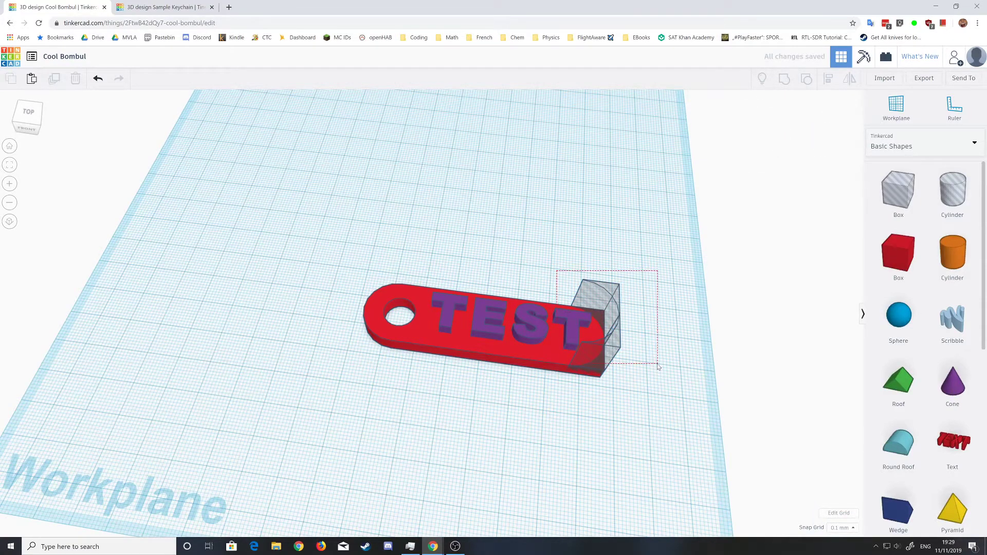
# Select all and group the hole into the keychain's right end
pyautogui.hotkey('ctrl', 'a')
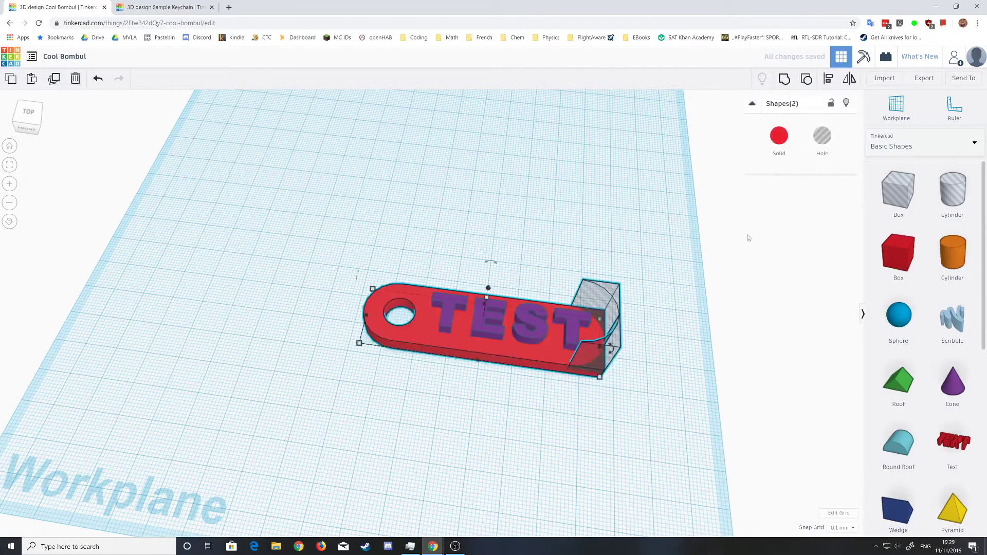
pyautogui.click(784, 78)
pyautogui.click(629, 379)
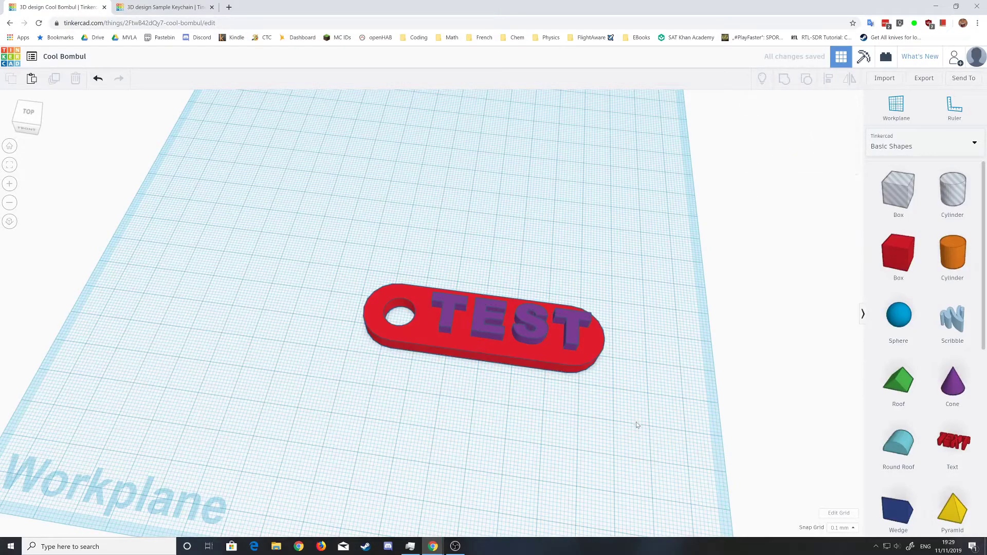
# Reduce the keychain base dimension from 2.90 to 2.70, viewed from a low front angle
pyautogui.moveTo(637, 425); pyautogui.dragTo(506, 329, button='right')
pyautogui.moveTo(504, 415); pyautogui.dragTo(521, 380, button='right')
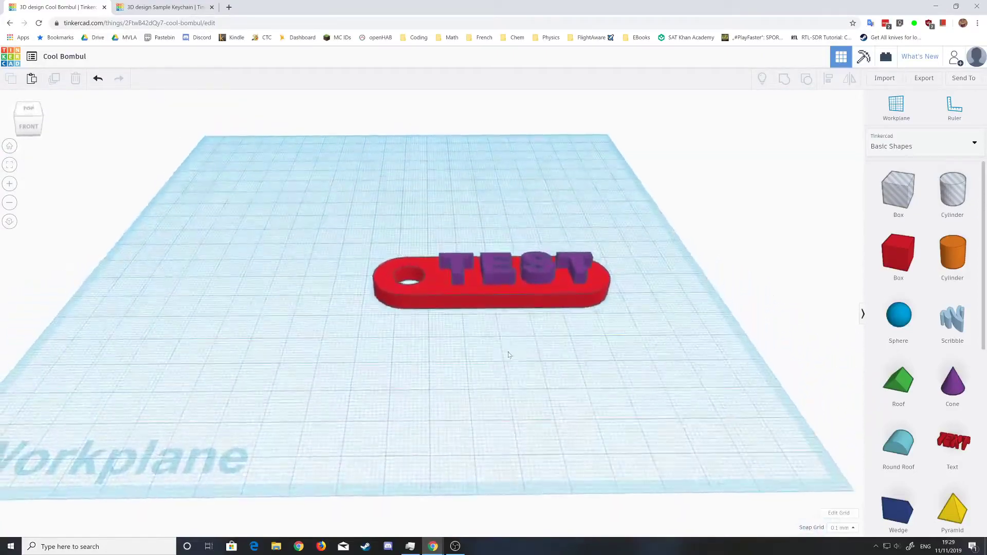
pyautogui.click(508, 298)
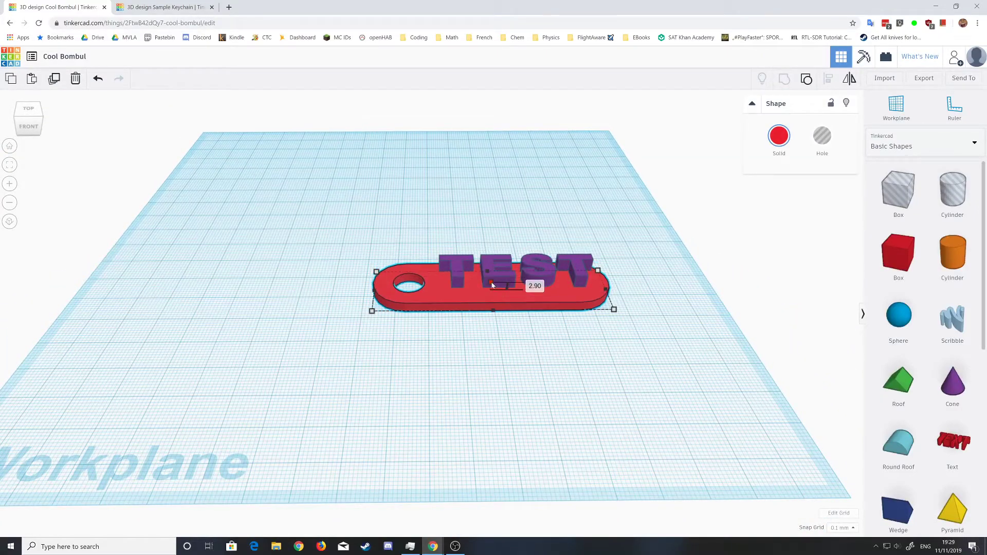
pyautogui.moveTo(492, 286); pyautogui.dragTo(502, 279)
pyautogui.click(554, 382)
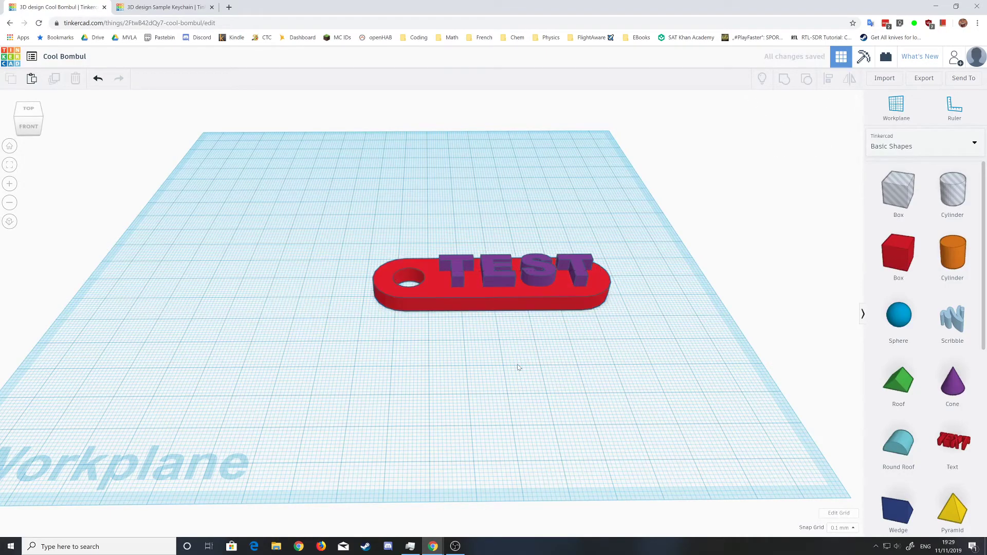